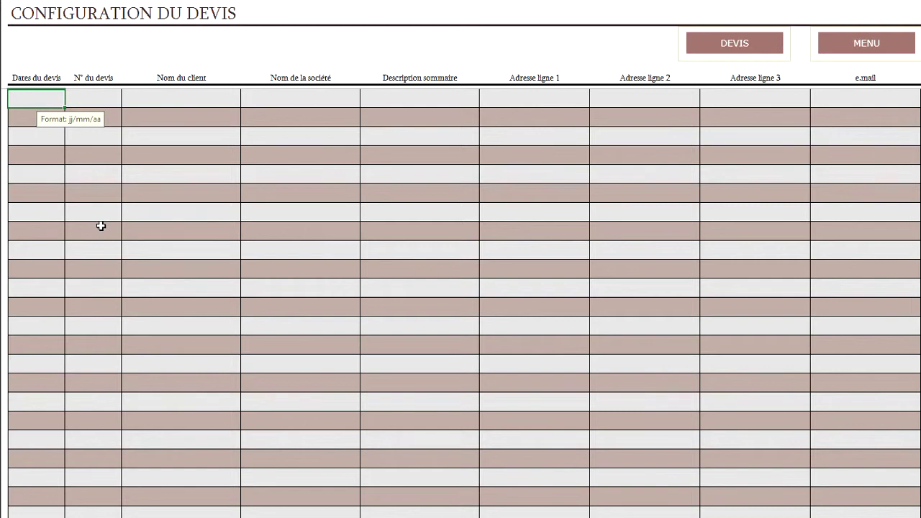
# Enter date 22/07/13 and quote number 001-D in the first configuration row.
pyautogui.click(24, 116)
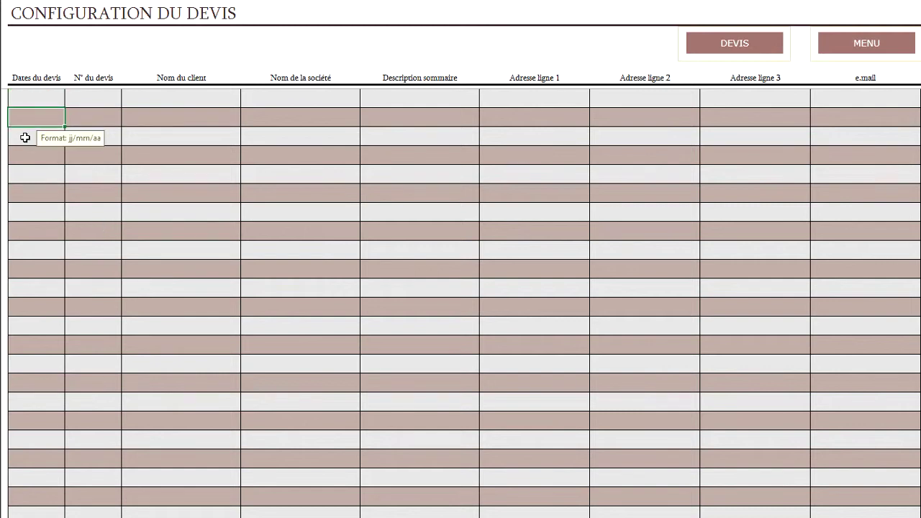
pyautogui.click(25, 136)
pyautogui.click(27, 97)
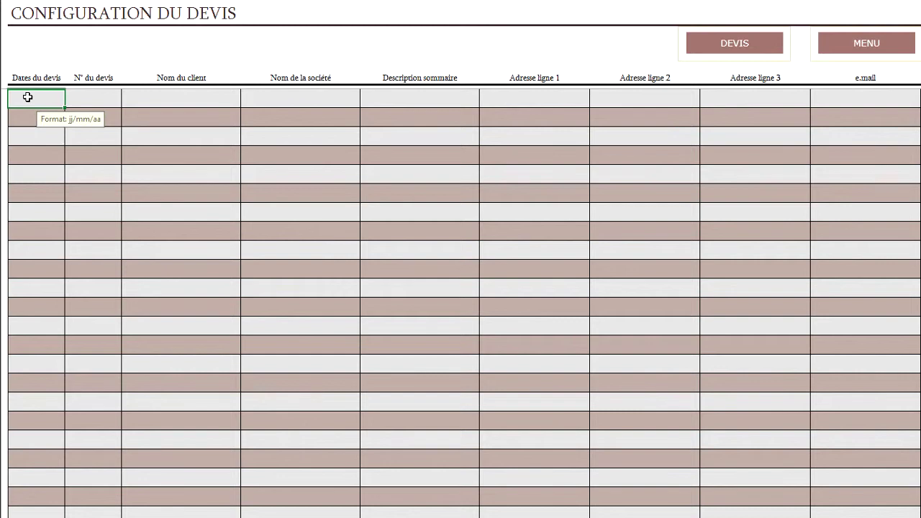
pyautogui.write('22/07/13')
pyautogui.press('Tab')
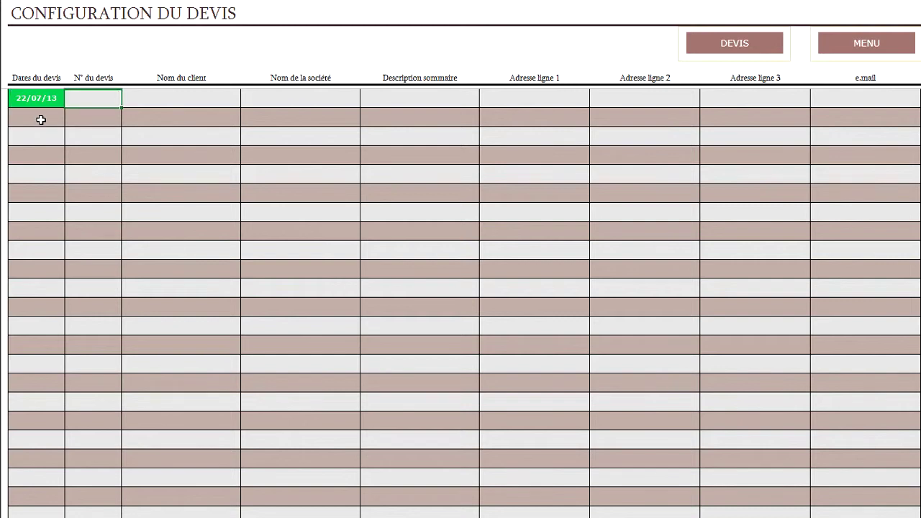
pyautogui.write('1')
pyautogui.press('Tab')
pyautogui.hotkey('shift', 'Tab')
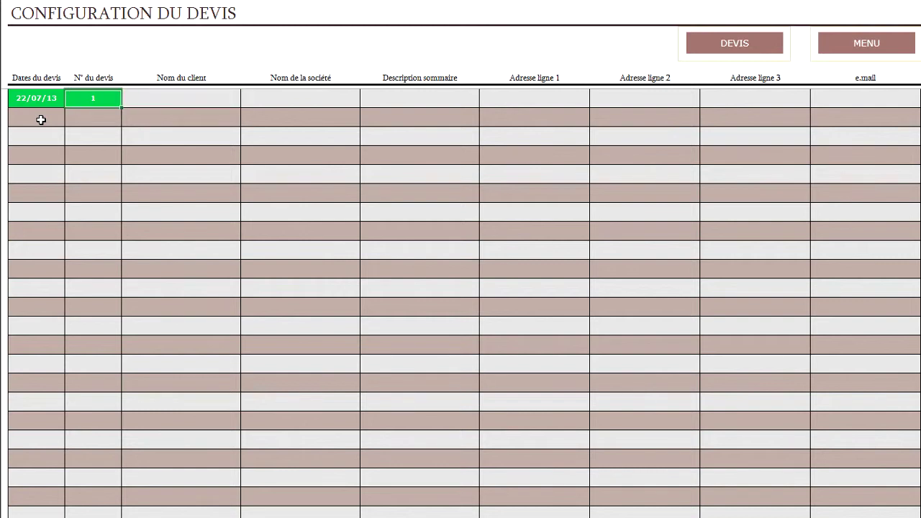
pyautogui.write('001')
pyautogui.press('Tab')
pyautogui.hotkey('shift', 'Tab')
pyautogui.press('F2')
pyautogui.write('-D')
pyautogui.press('Down')
# Try entering 001-D again in row 2 and dismiss the duplicate-number warning.
pyautogui.press('Right')
pyautogui.press('Up')
pyautogui.press('Down')
pyautogui.press('Left')
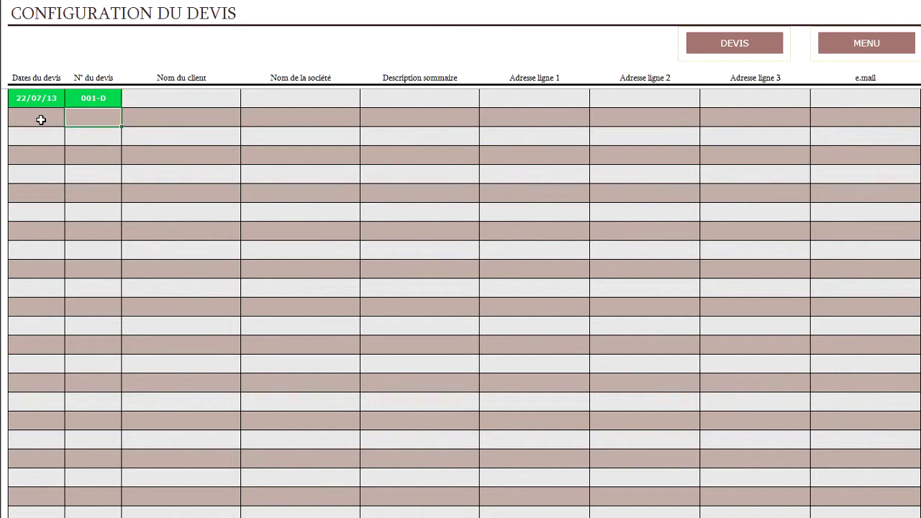
pyautogui.write('001-d')
pyautogui.press('Return')
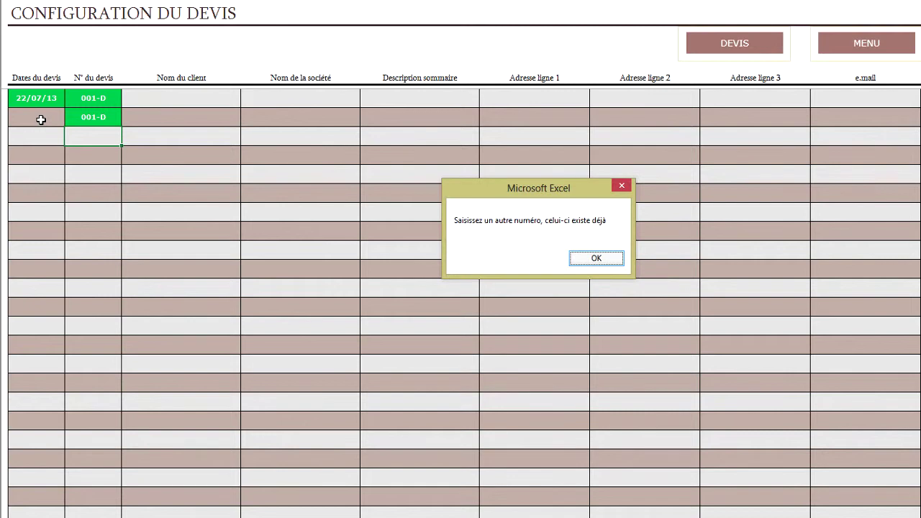
pyautogui.press('Return')
pyautogui.press('Right')
pyautogui.press('Up')
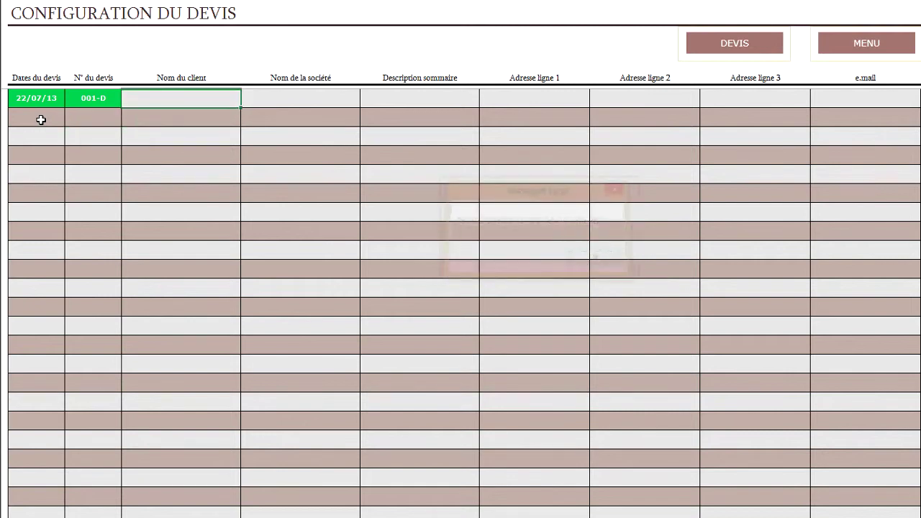
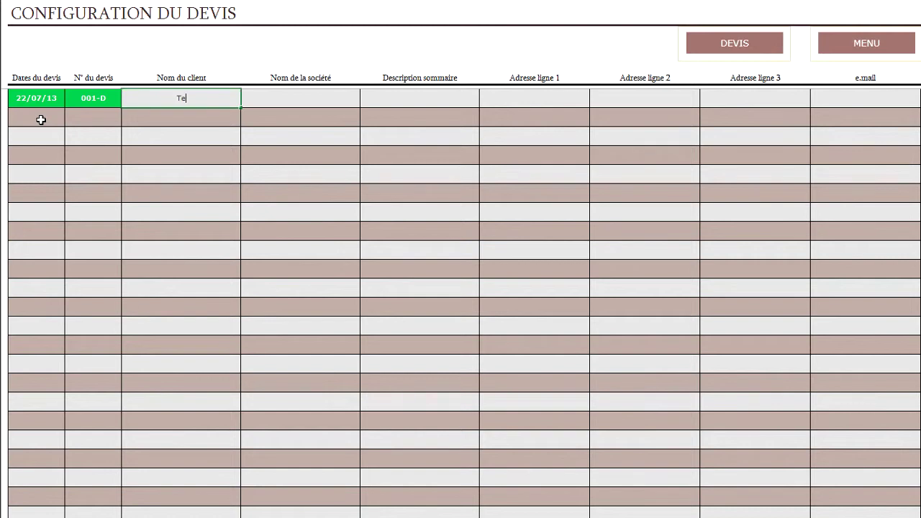
# Enter the client's full name in Nom du client and leave Nom de la société empty.
pyautogui.press('BackSpace')
pyautogui.press('BackSpace')
pyautogui.press('BackSpace')
pyautogui.press('BackSpace')
pyautogui.press('Escape')
pyautogui.press('Tab')
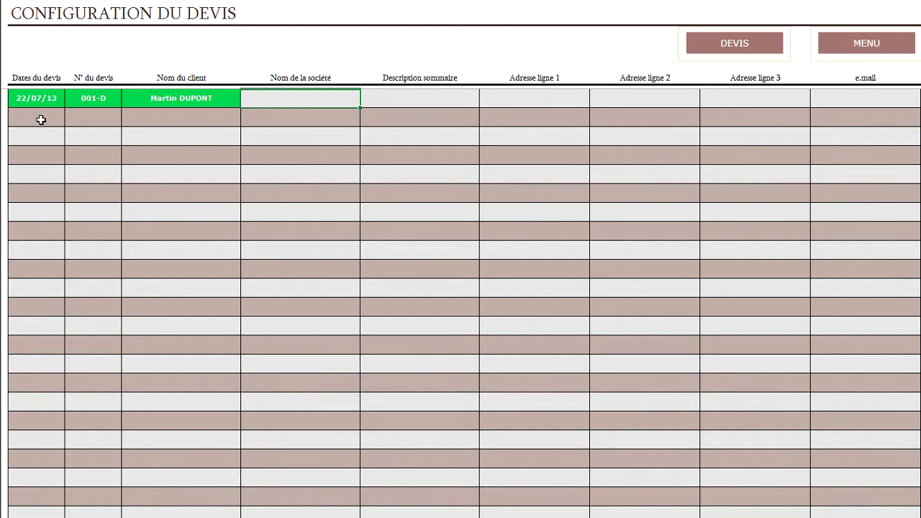
pyautogui.press('F2')
pyautogui.press('Tab')
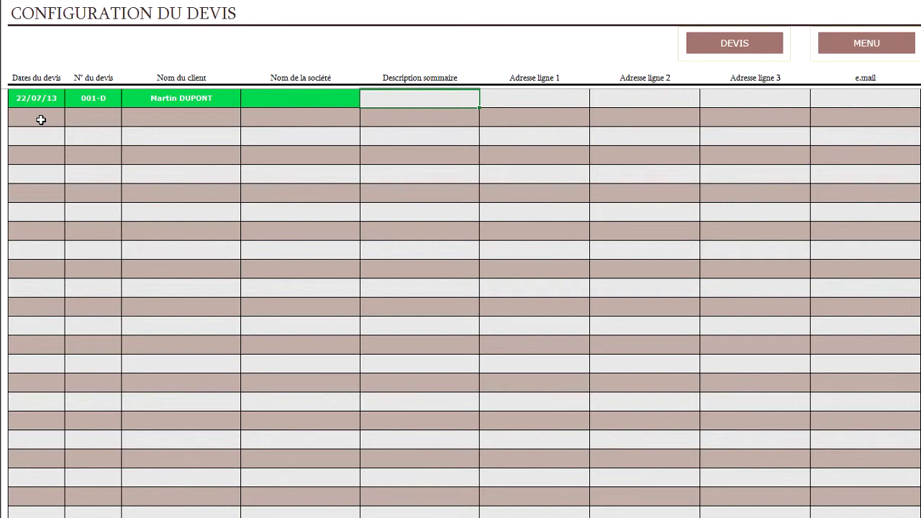
# Fill in description Test and address lines 1 and 3, leave e-mail blank, and open the DEVIS sheet.
pyautogui.write('Test')
pyautogui.press('Tab')
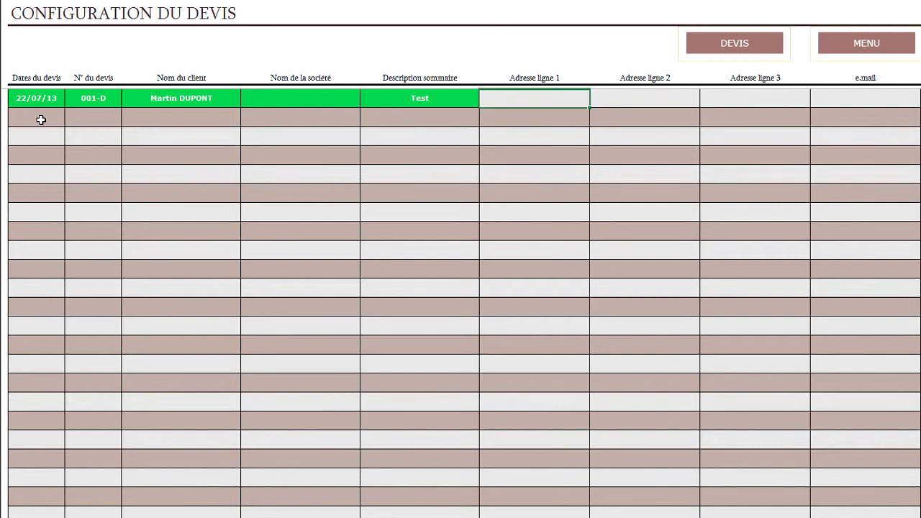
pyautogui.write('8 rue de la rue')
pyautogui.press('Tab')
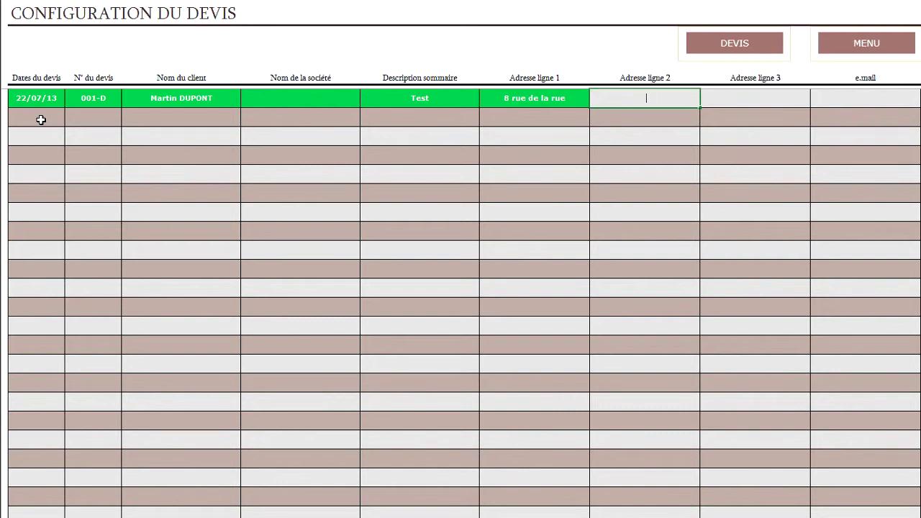
pyautogui.press('Tab')
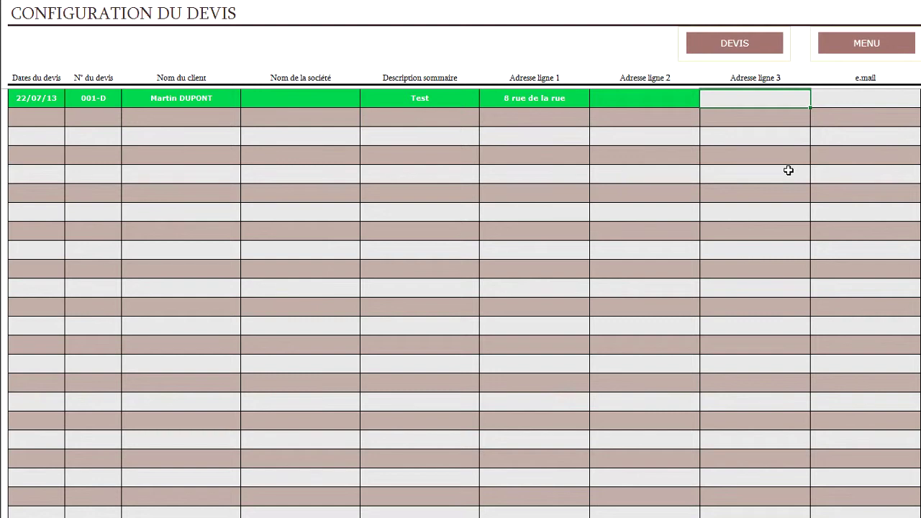
pyautogui.write('35')
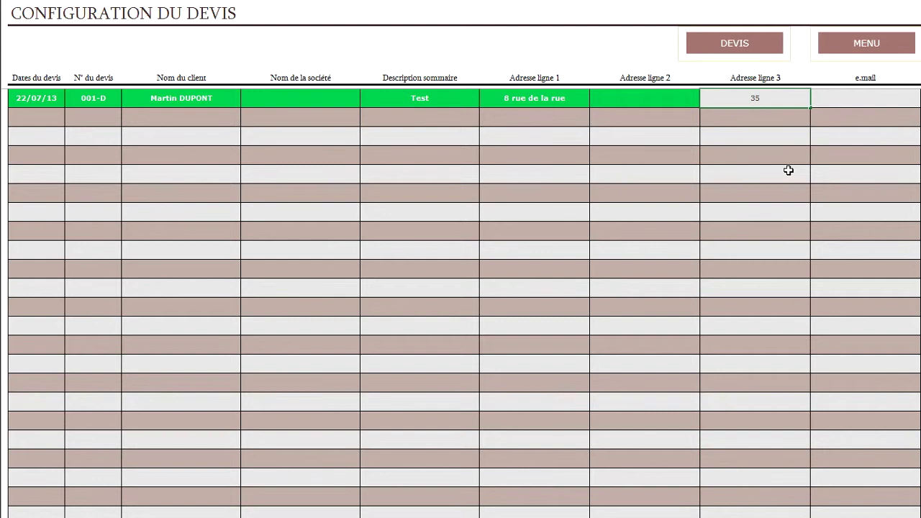
pyautogui.write('556 Saint Terre')
pyautogui.press('Tab')
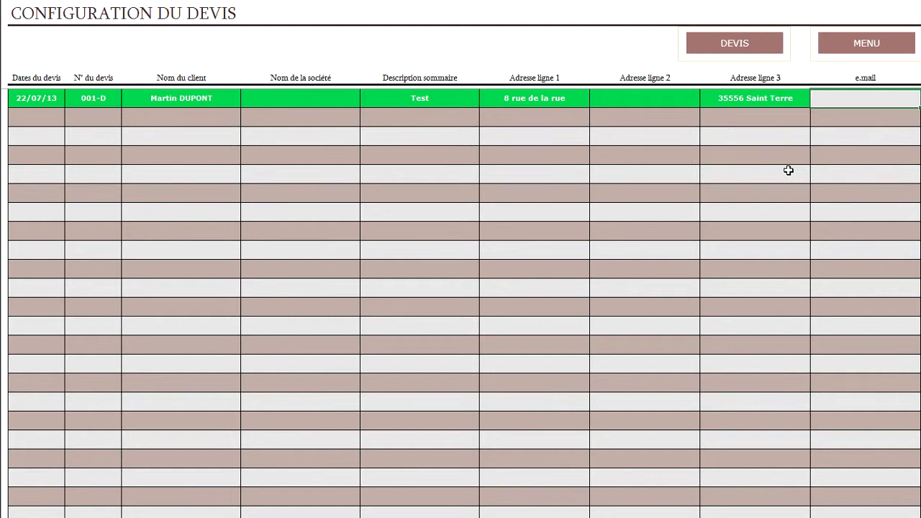
pyautogui.press('F2')
pyautogui.press('Return')
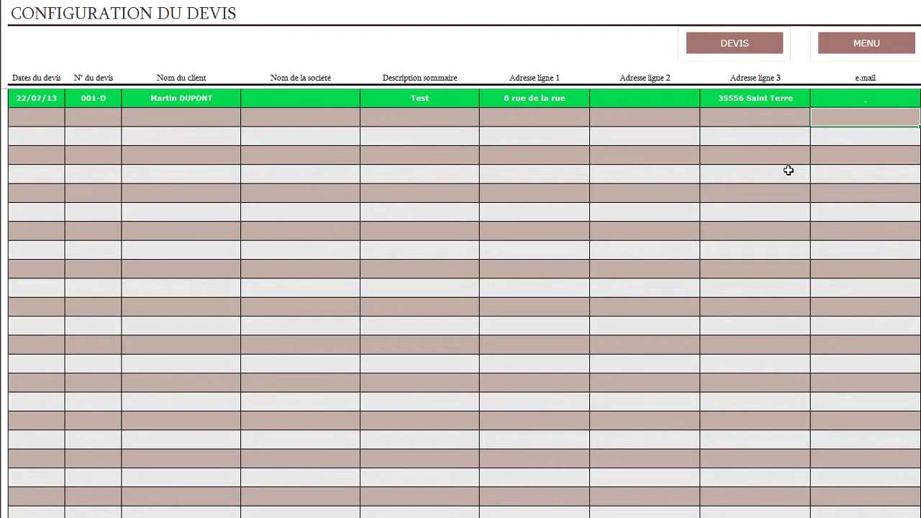
pyautogui.click(734, 43)
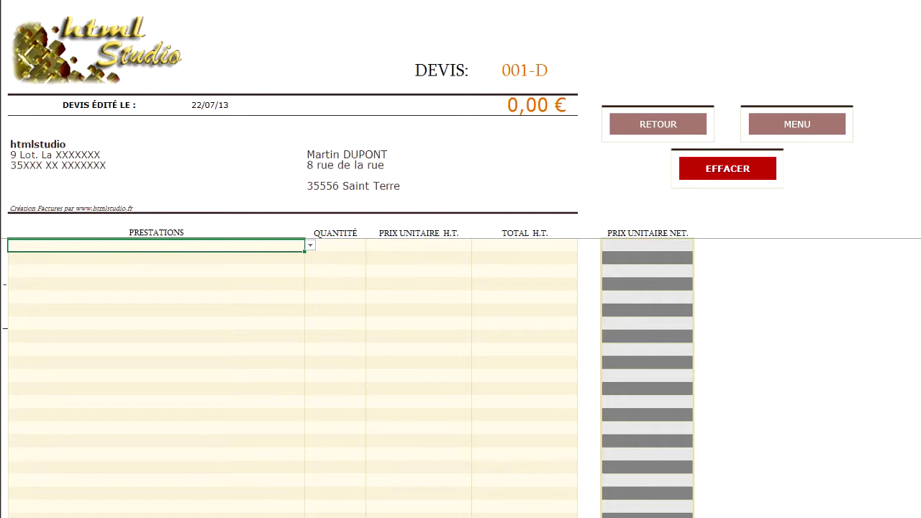
# Scroll down to the totals and signature area of quote 001-D, then back up to PRESTATIONS.
pyautogui.scroll(-3, 287, 374)
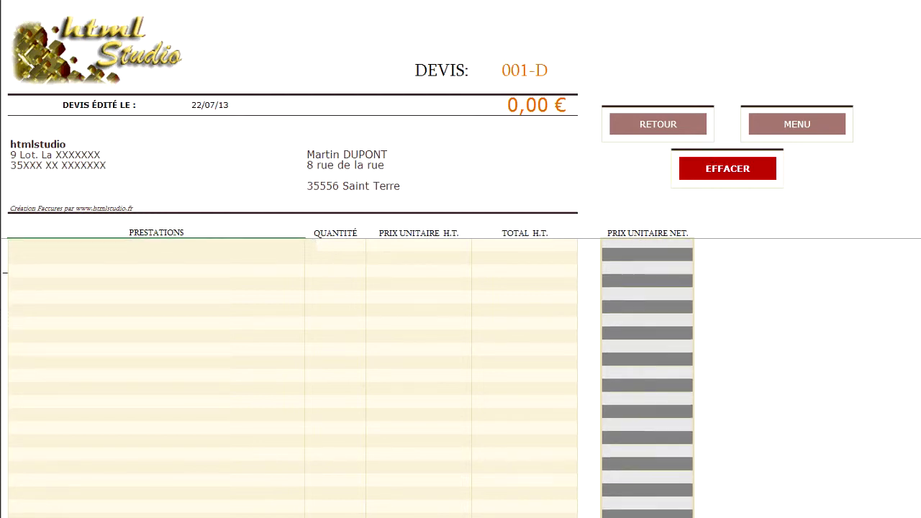
pyautogui.scroll(-5, 288, 374)
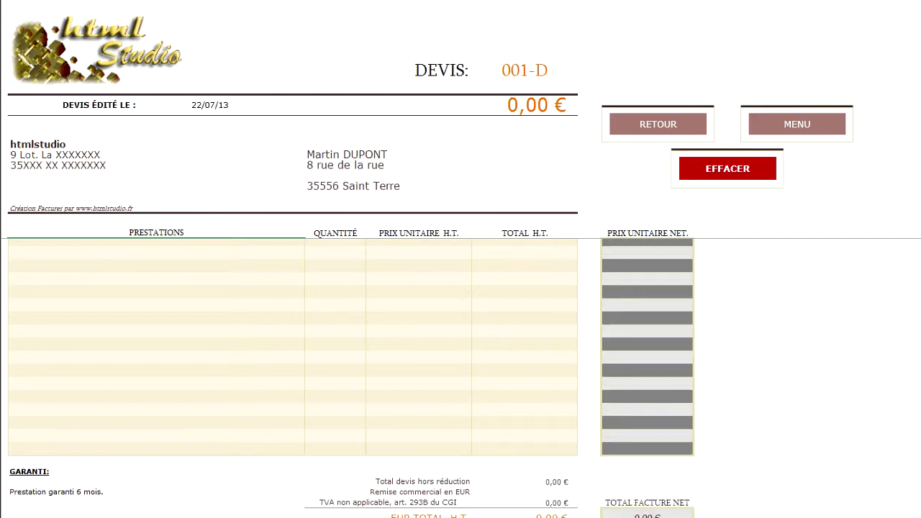
pyautogui.scroll(-1, 288, 374)
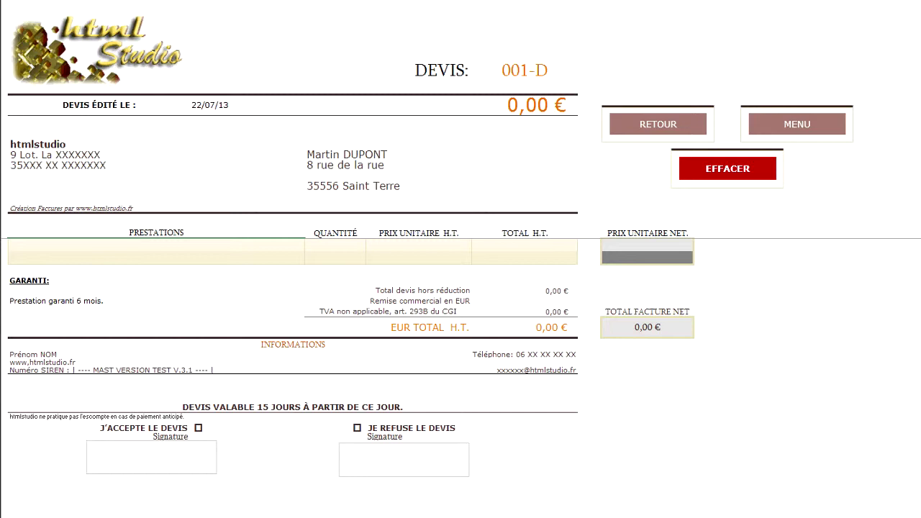
pyautogui.scroll(10, 461, 378)
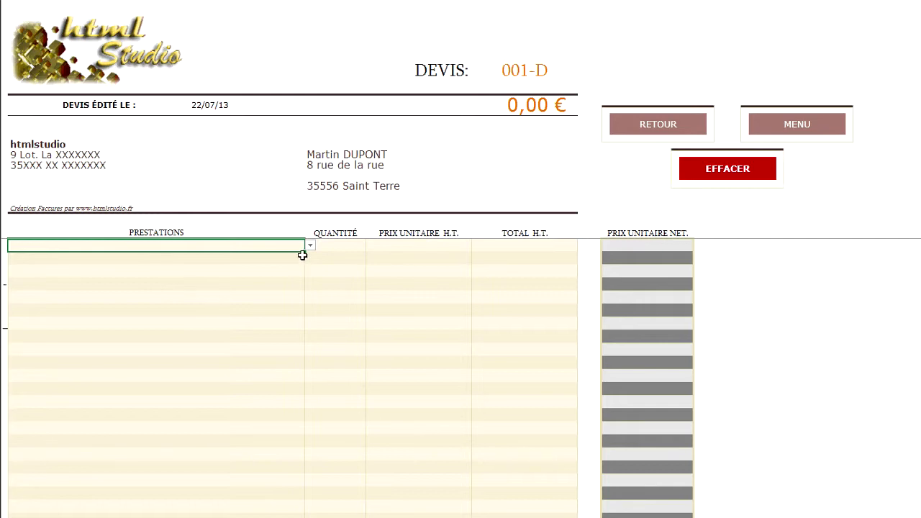
# Add Création d'un logo as line one, quantity 1 at 250 unit price.
pyautogui.click(308, 246)
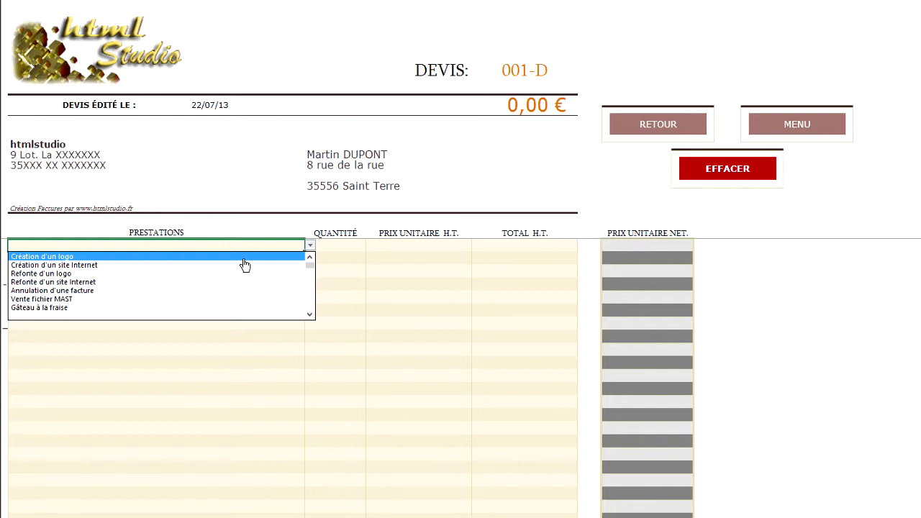
pyautogui.click(243, 259)
pyautogui.click(333, 249)
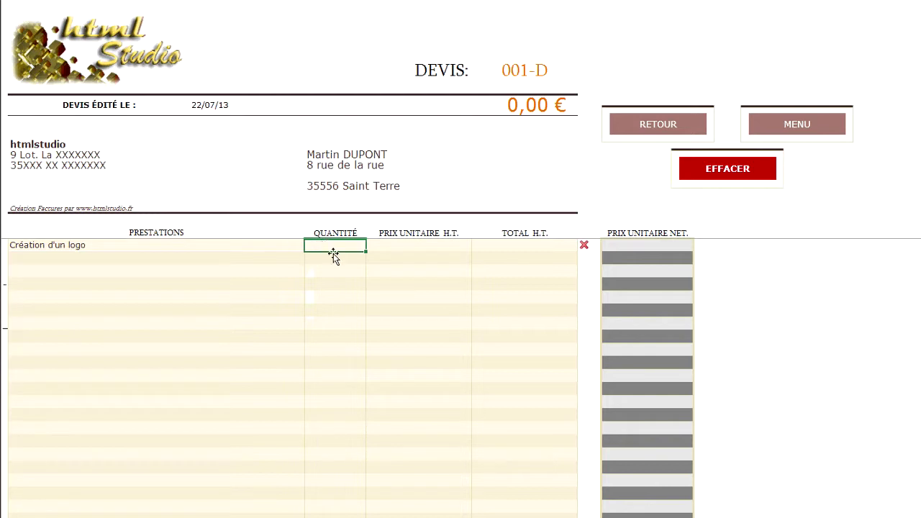
pyautogui.write('1')
pyautogui.click(400, 249)
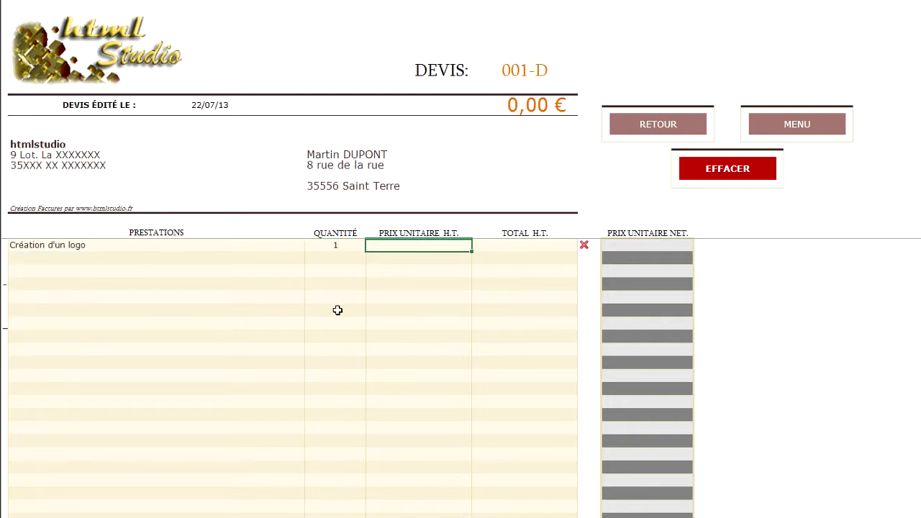
pyautogui.write('250')
pyautogui.press('Return')
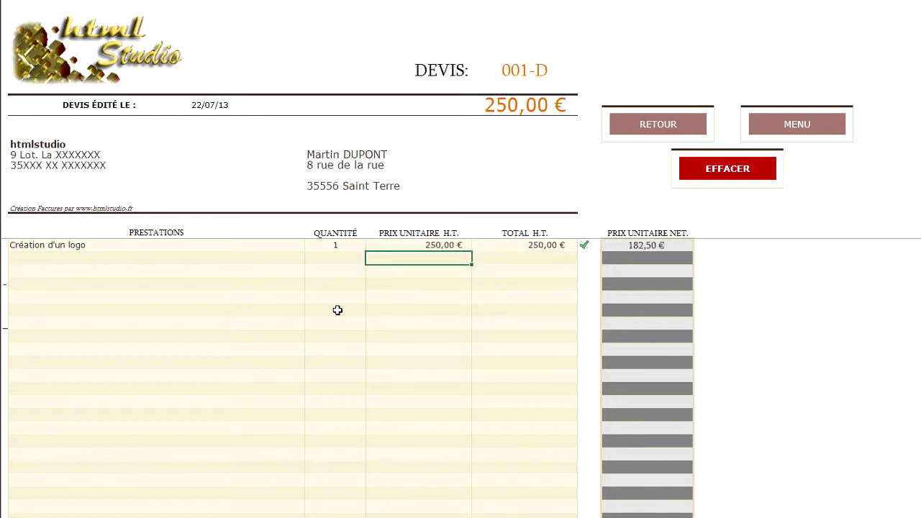
# Add Création d'un site Internet as line two at 500 unit price.
pyautogui.click(62, 257)
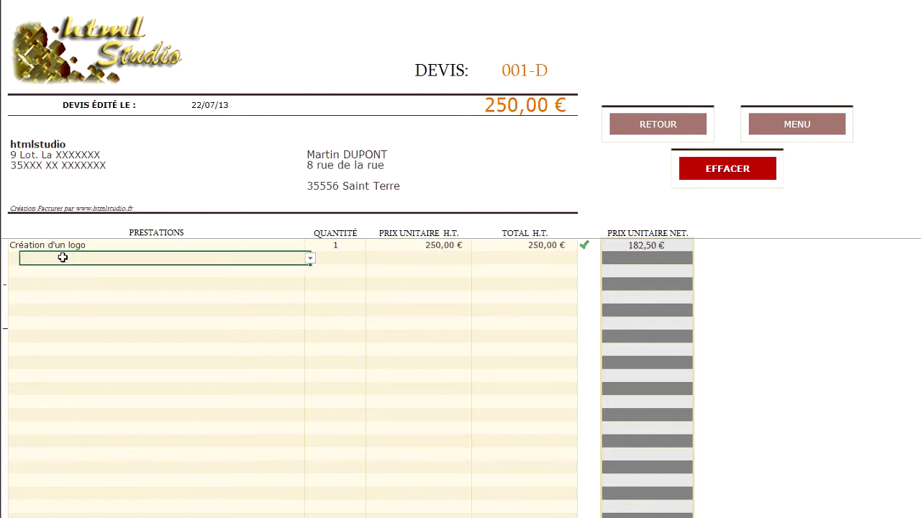
pyautogui.click(311, 260)
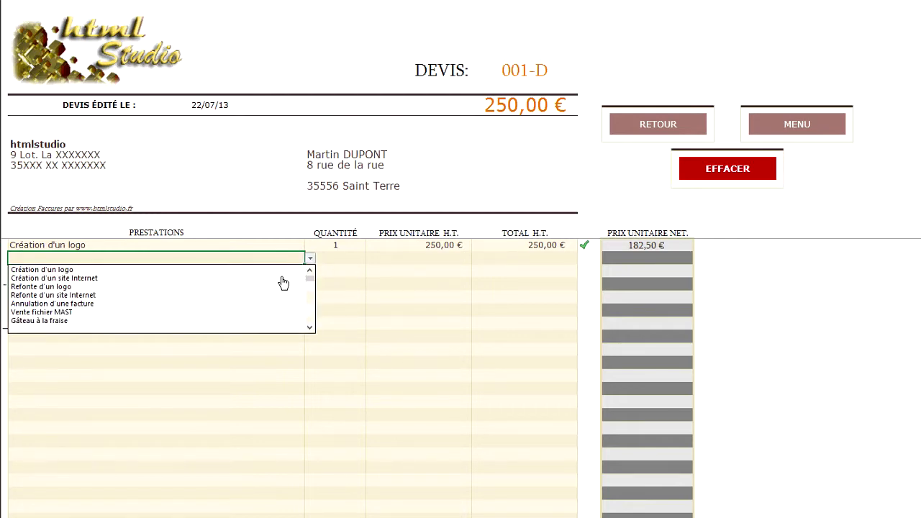
pyautogui.click(295, 277)
pyautogui.click(338, 259)
pyautogui.press('Tab')
pyautogui.write('500')
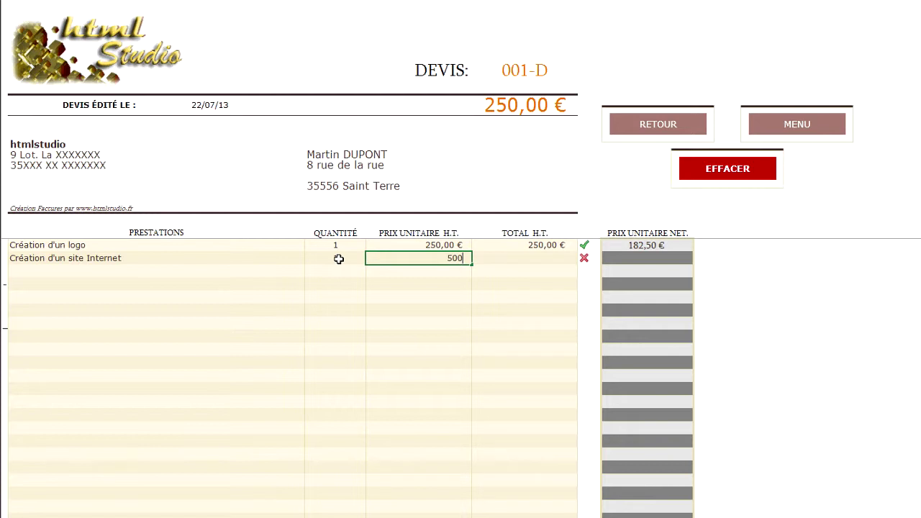
pyautogui.press('Return')
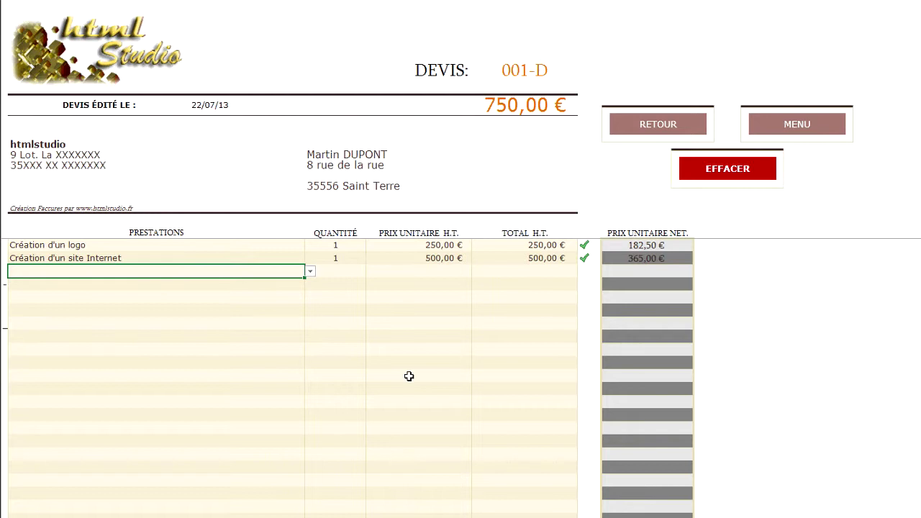
# Add a Test Test line with quantity 5 at 50,00 €, totalling 1 000,00 €, then choose RETOUR.
pyautogui.write('Test Test')
pyautogui.press('Return')
pyautogui.press('Up')
pyautogui.press('Right')
pyautogui.write('5')
pyautogui.press('Tab')
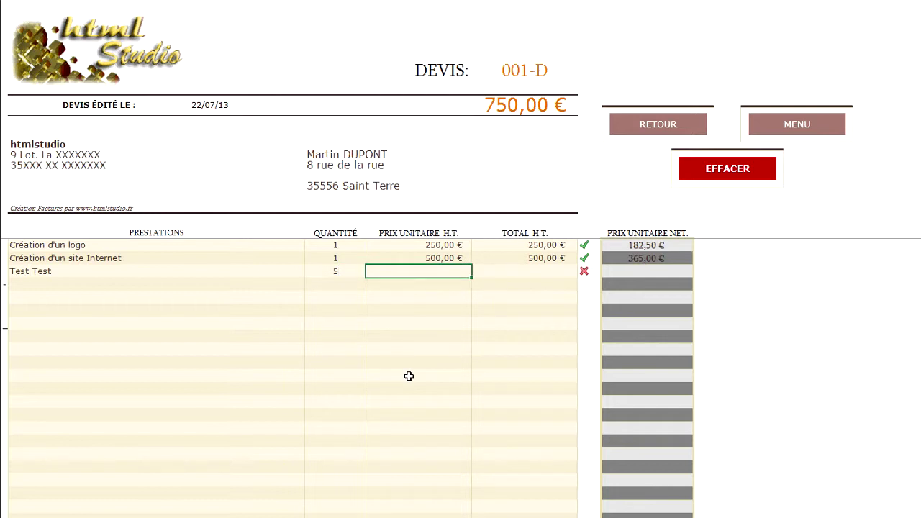
pyautogui.write('50')
pyautogui.press('Return')
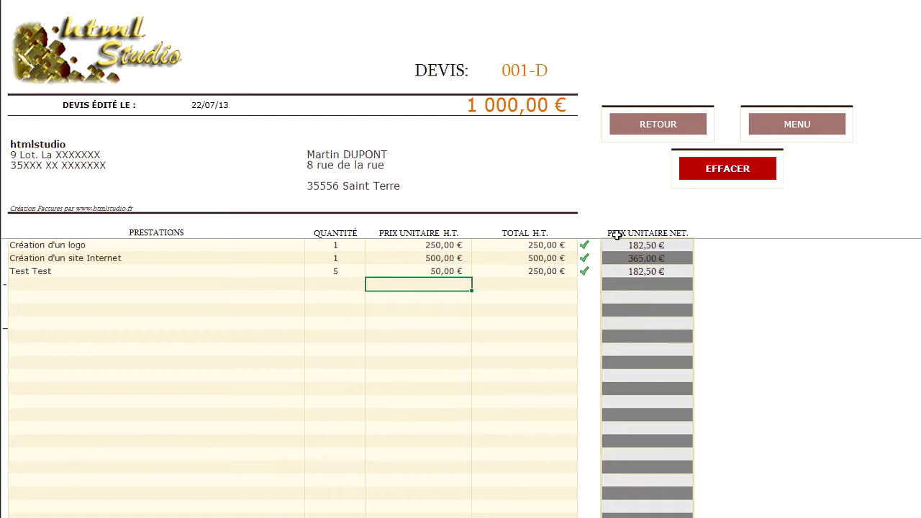
pyautogui.click(650, 128)
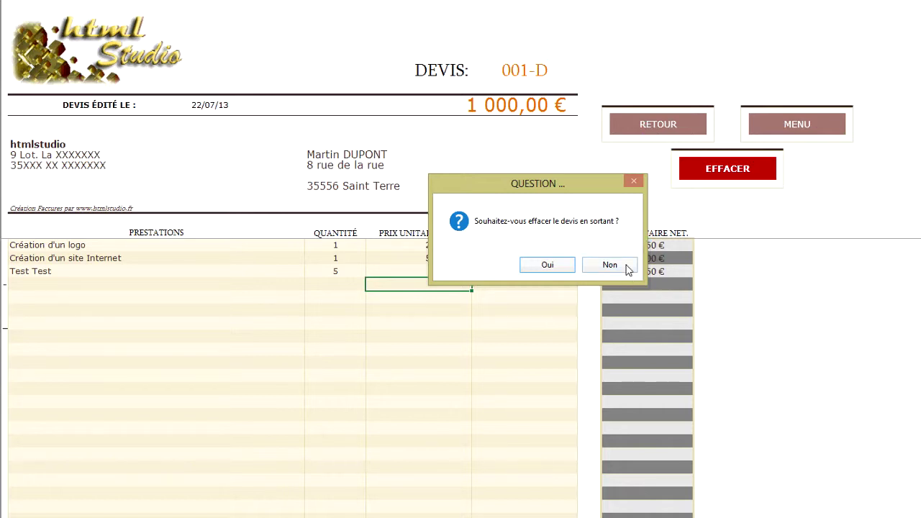
# Keep the quote, add the apartment number as quote 001-D's second address line, and return to DEVIS.
pyautogui.click(626, 266)
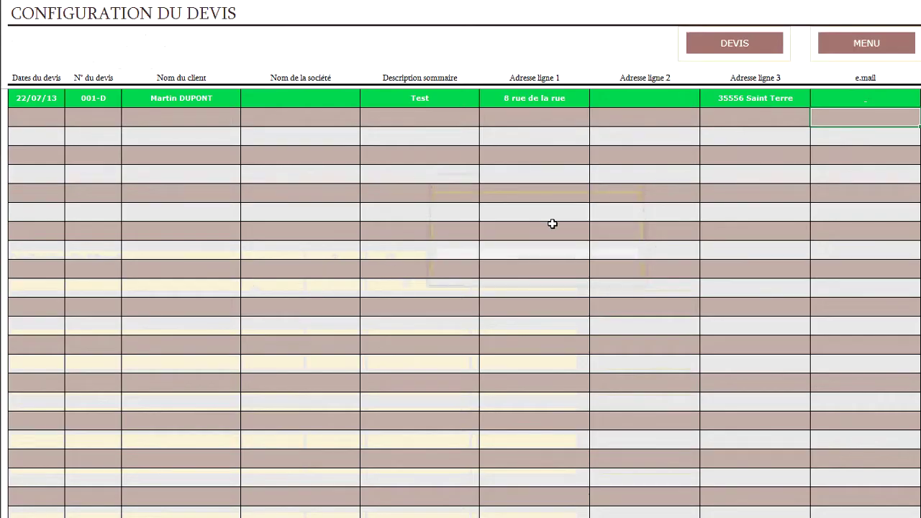
pyautogui.click(646, 98)
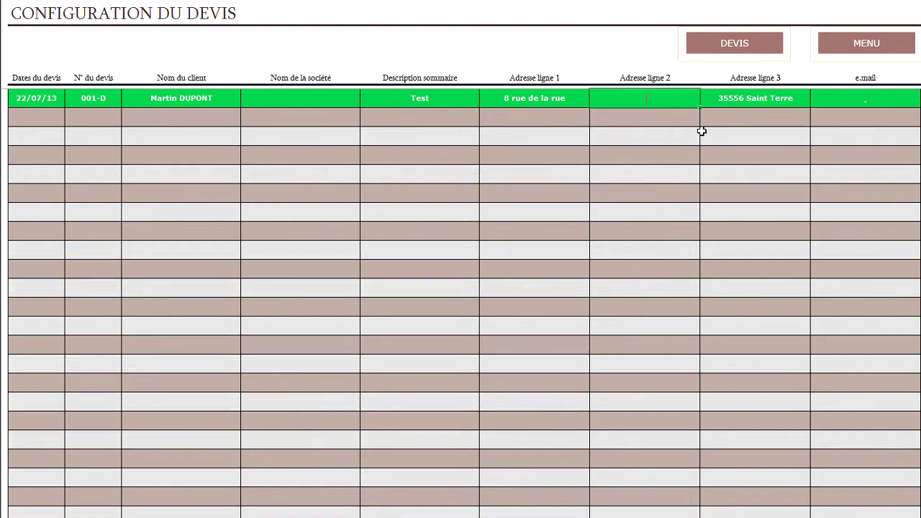
pyautogui.write('Appt, 134')
pyautogui.press('Return')
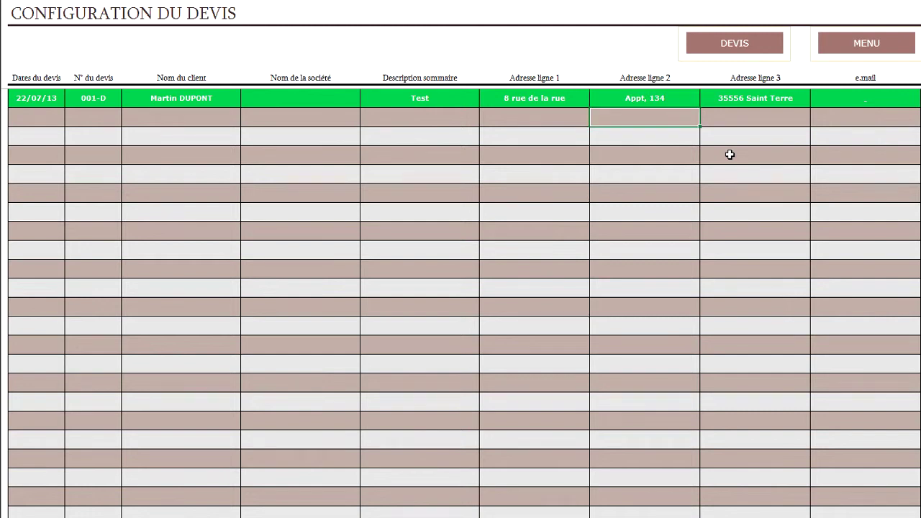
pyautogui.click(731, 47)
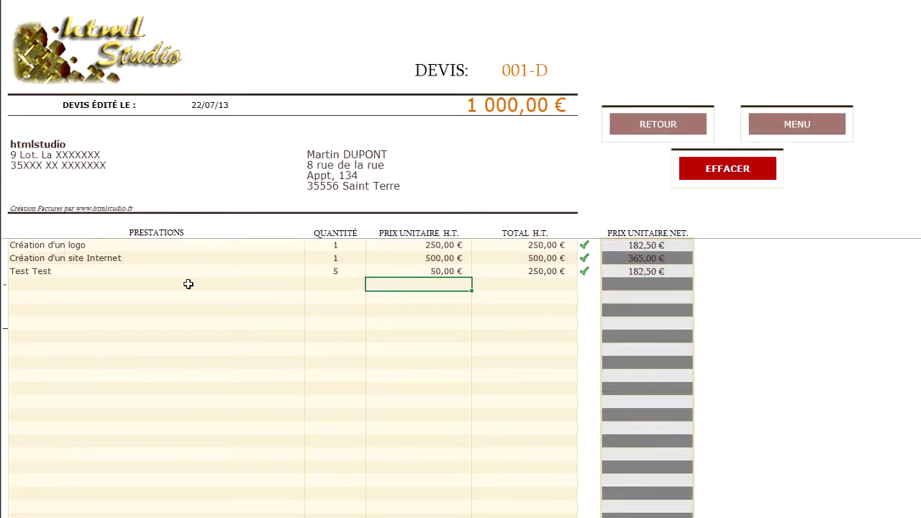
# Erase all line items from quote 001-D, then go to the main menu without erasing.
pyautogui.click(715, 167)
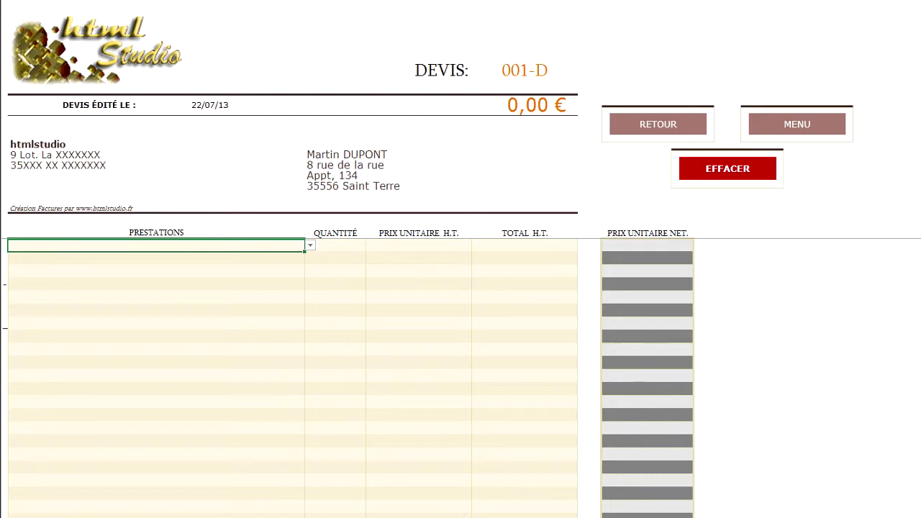
pyautogui.click(213, 260)
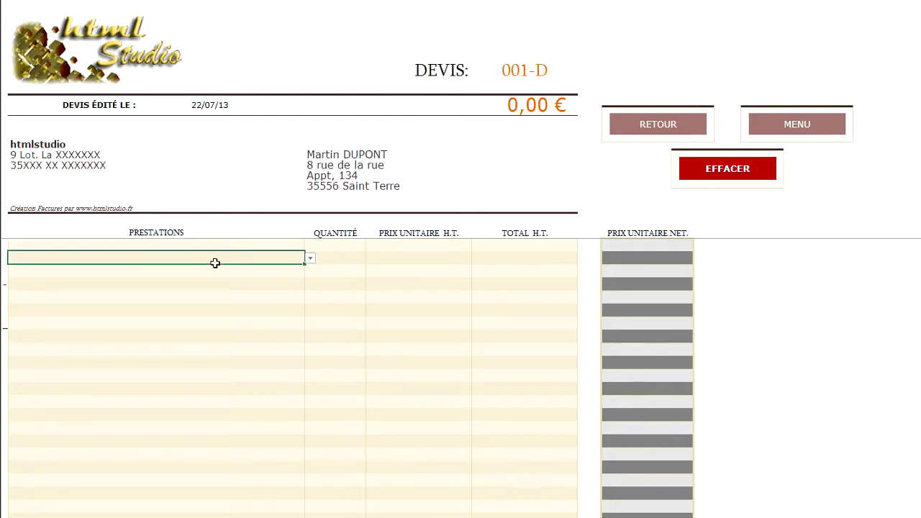
pyautogui.click(807, 125)
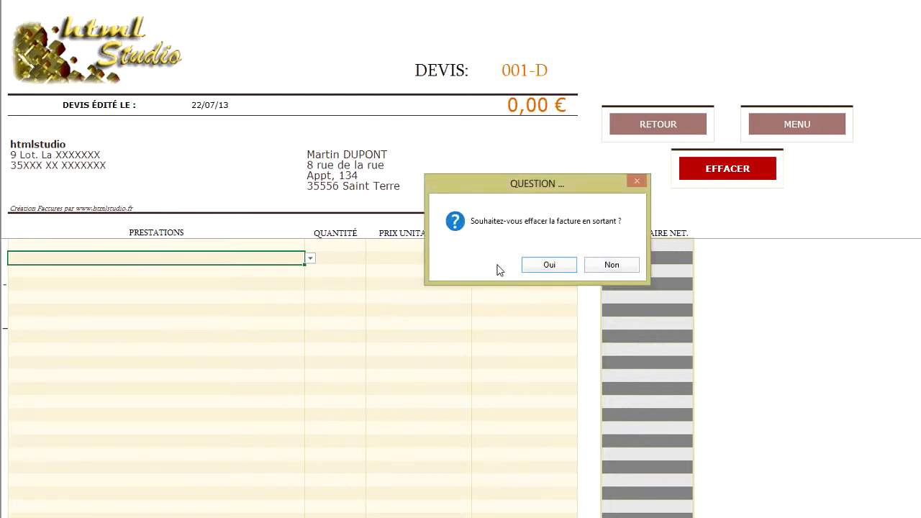
pyautogui.click(611, 264)
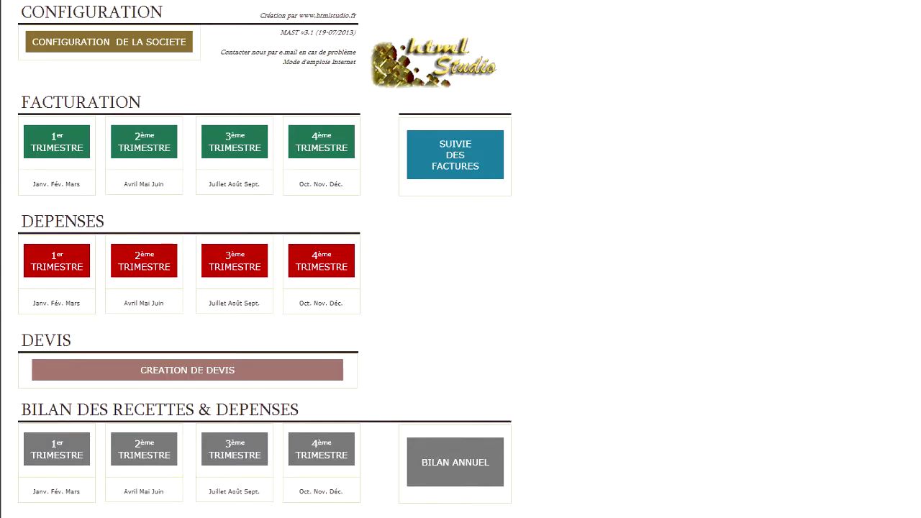
# Open the quote table and add a new row dated 28/07/13, numbered 002-D.
pyautogui.click(251, 380)
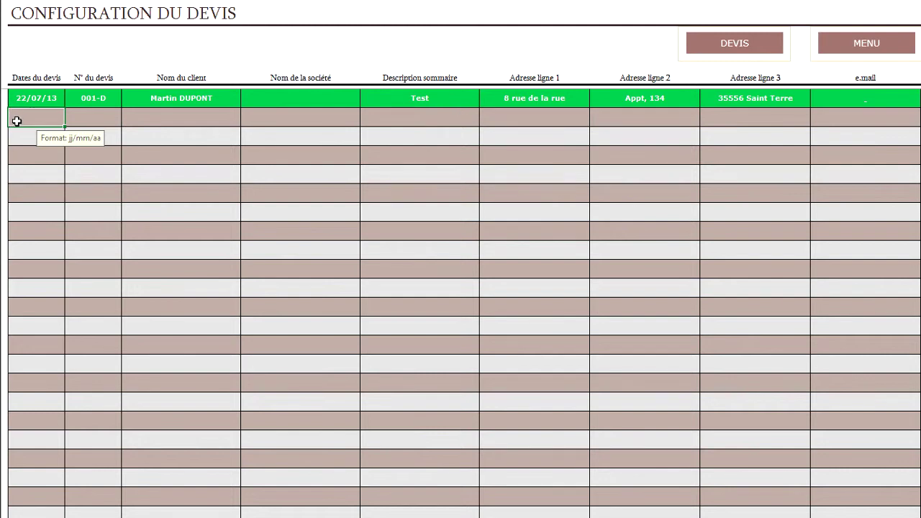
pyautogui.write('28/07/13')
pyautogui.press('Return')
pyautogui.press('Tab')
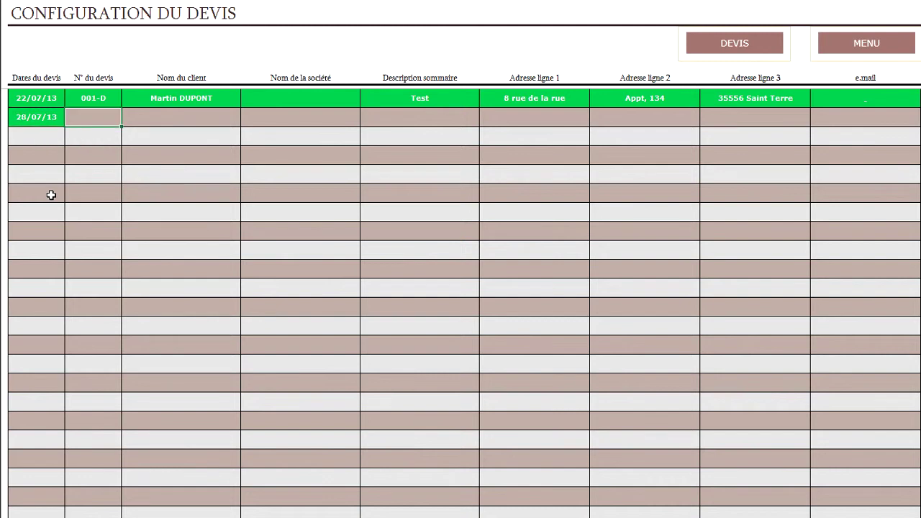
pyautogui.write('001')
pyautogui.press('Tab')
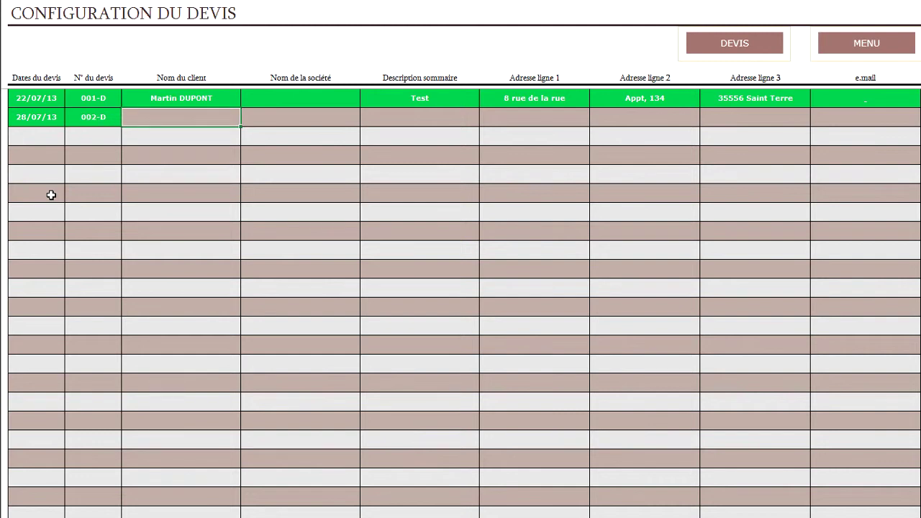
# Give quote 002-D company test, description test test and a contact e-mail.
pyautogui.press('Tab')
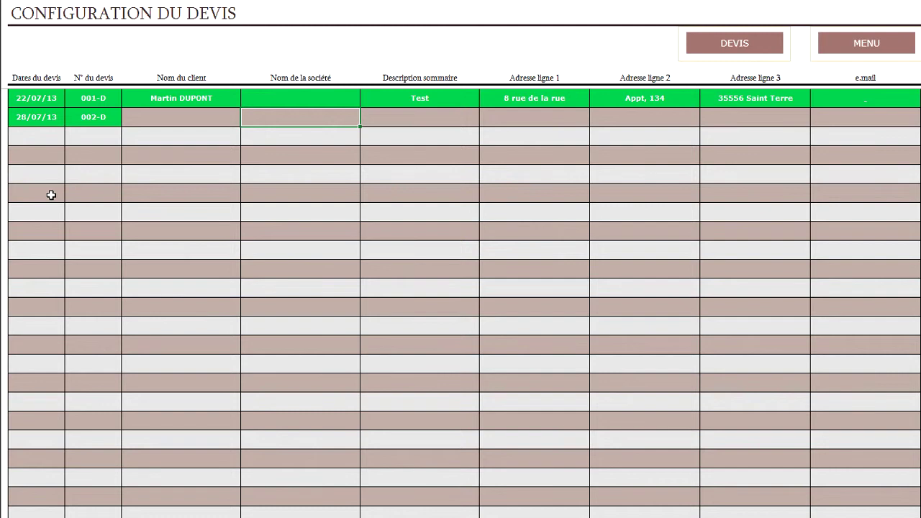
pyautogui.hotkey('shift', 'Tab')
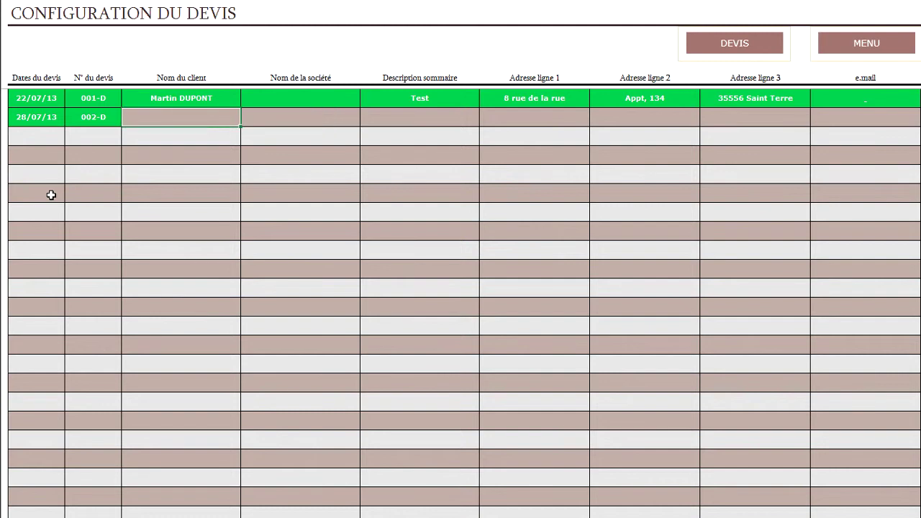
pyautogui.press('Tab')
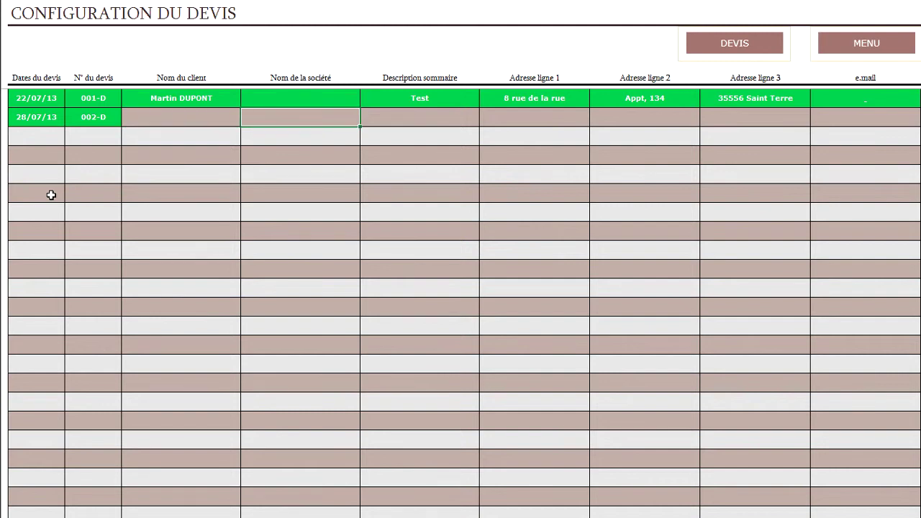
pyautogui.write('test')
pyautogui.press('Tab')
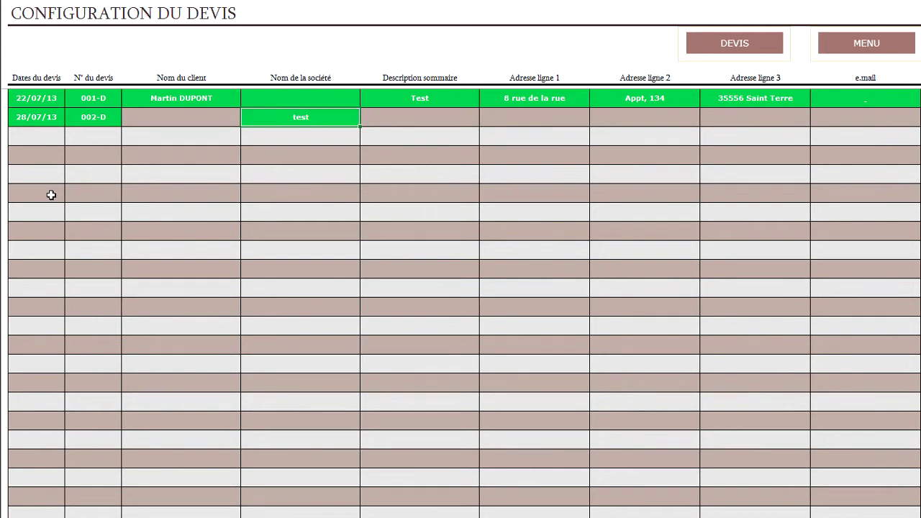
pyautogui.write('test test')
pyautogui.press('Tab')
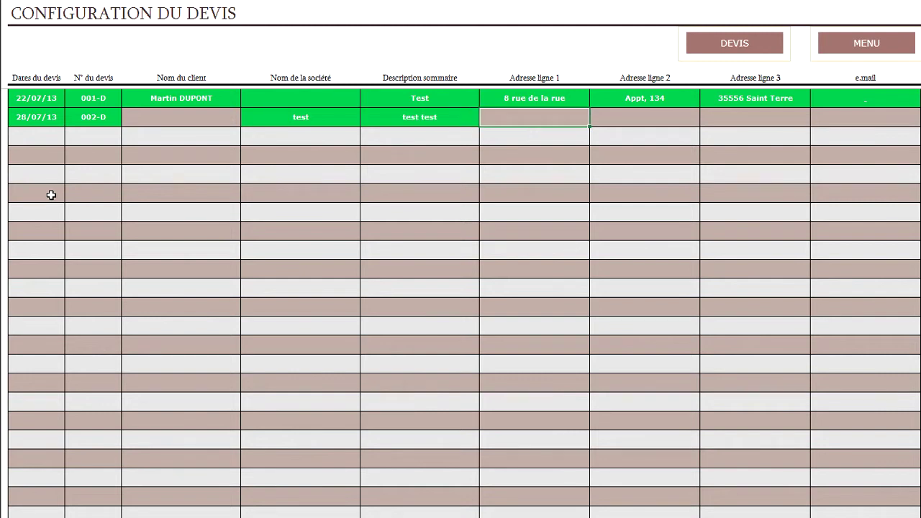
pyautogui.press('Tab')
pyautogui.press('Tab')
pyautogui.press('Tab')
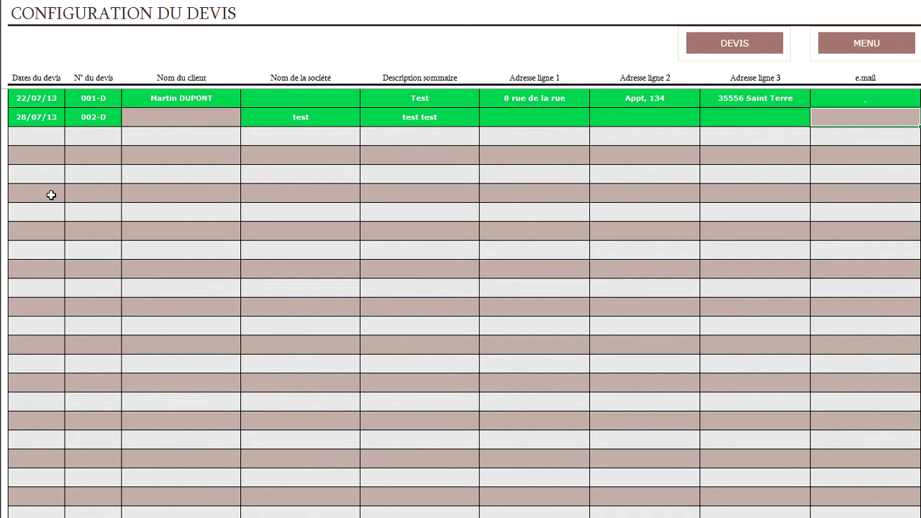
pyautogui.write('test@test.fr')
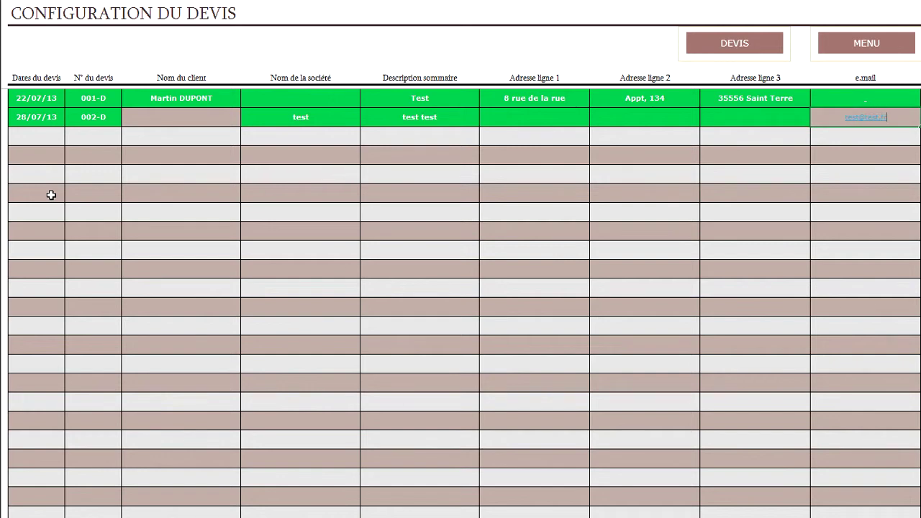
pyautogui.press('Return')
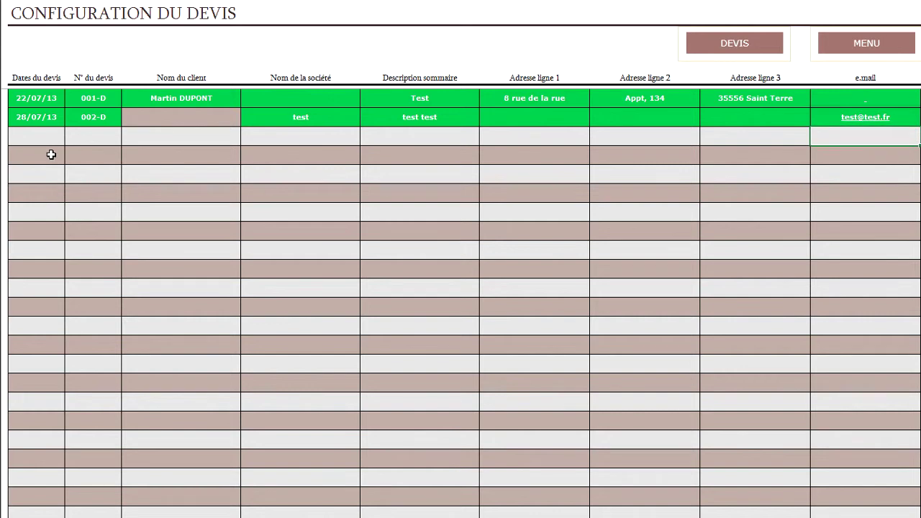
# Display quote 002-D on the DEVIS sheet, leave and keep it, then reopen it.
pyautogui.click(696, 43)
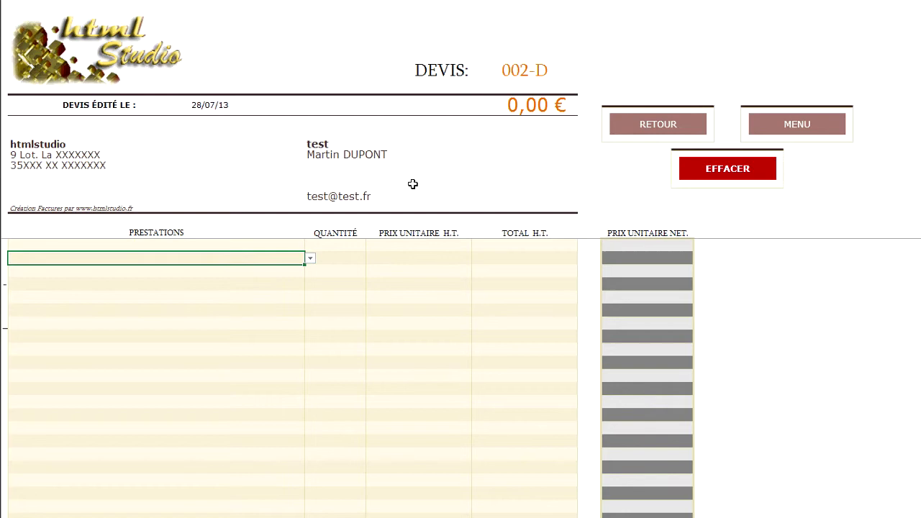
pyautogui.click(649, 129)
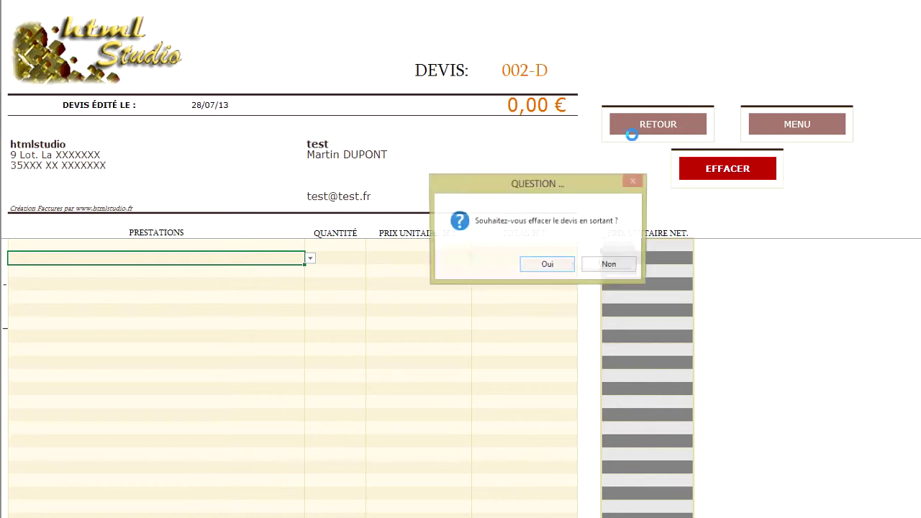
pyautogui.click(597, 265)
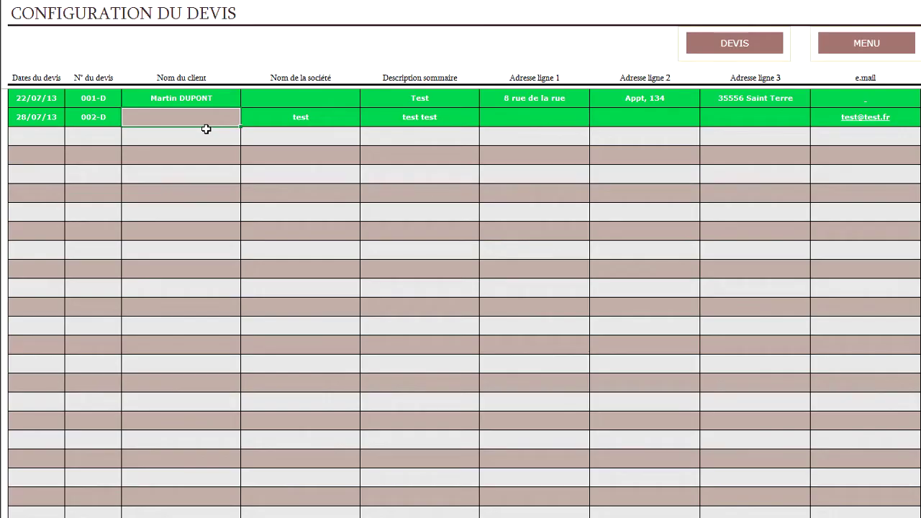
pyautogui.click(234, 156)
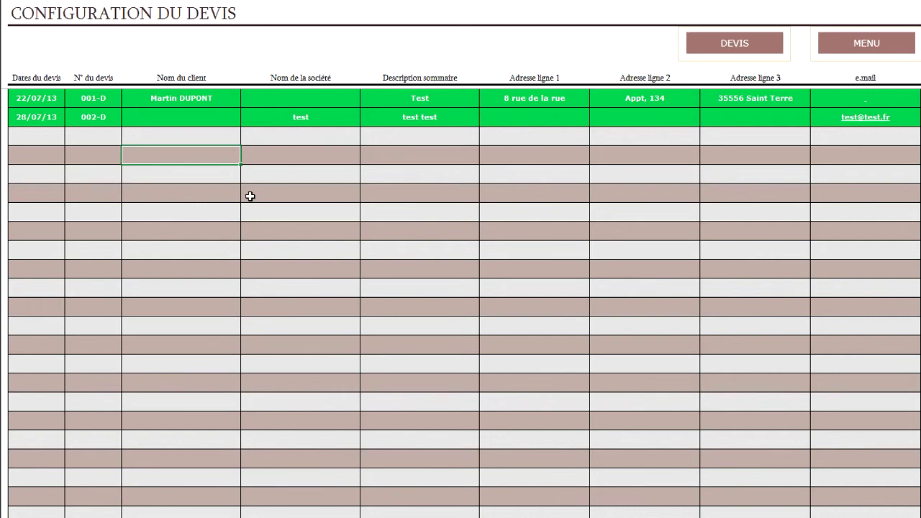
pyautogui.click(718, 51)
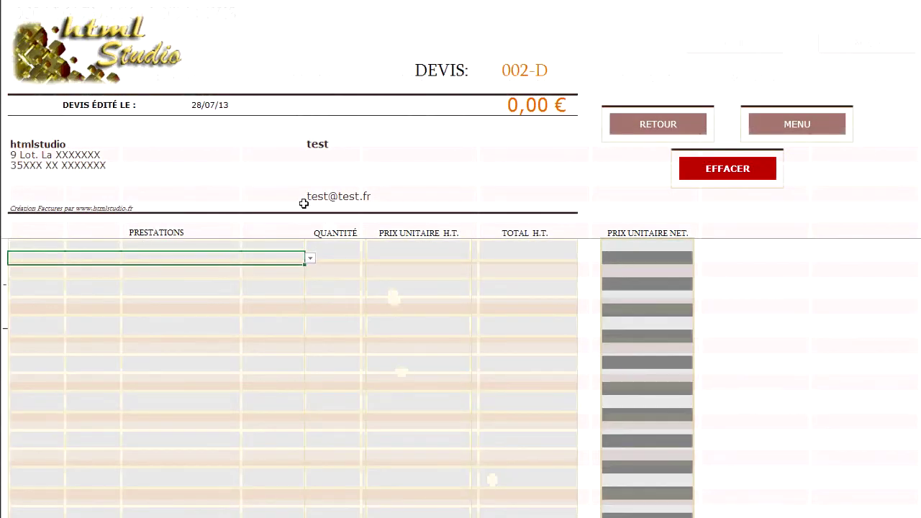